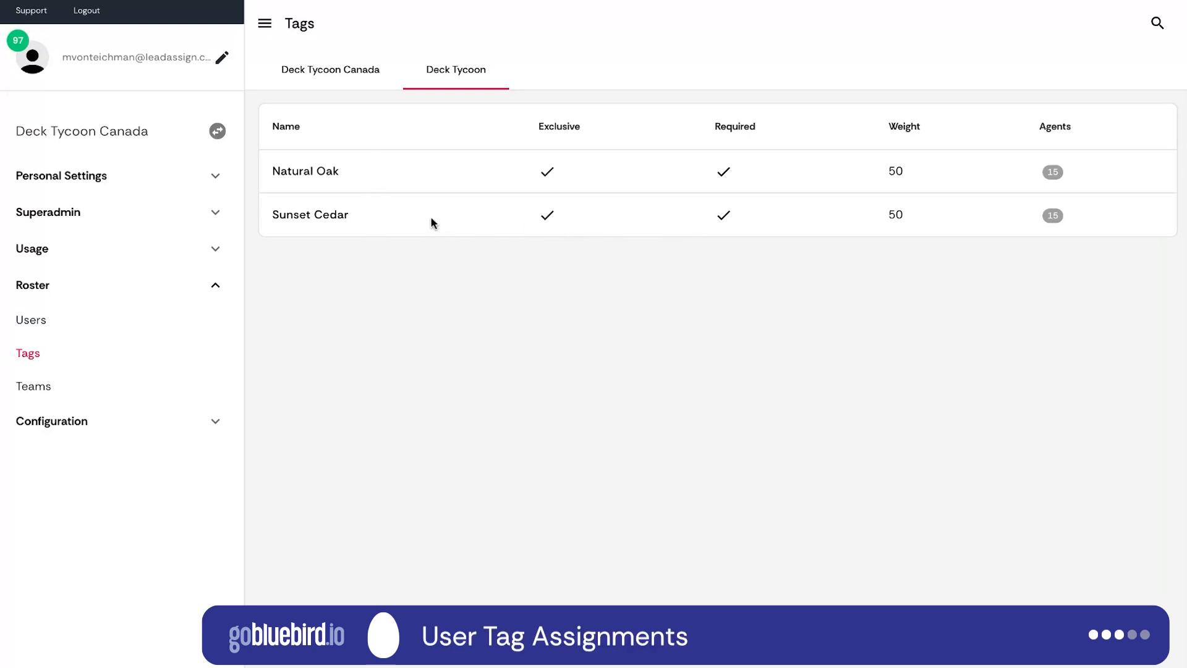
Open the Sunset Cedar tag's multiple-agent assignment and move the only untagged agent to the agents with the tag.
click(401, 225)
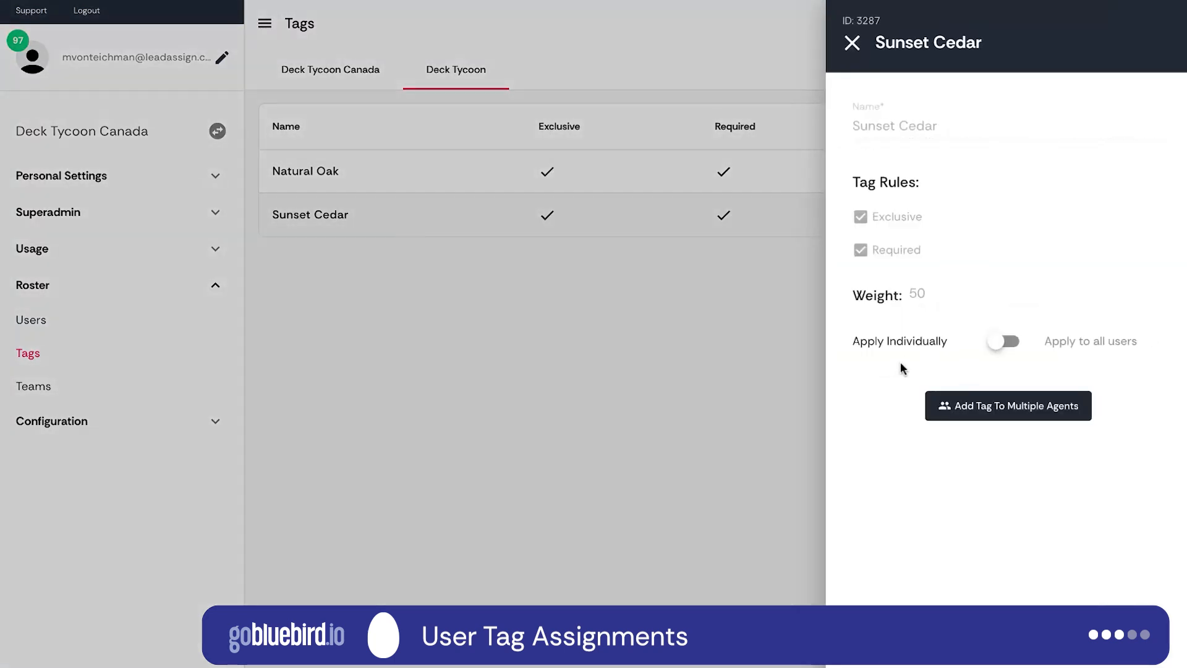
click(976, 416)
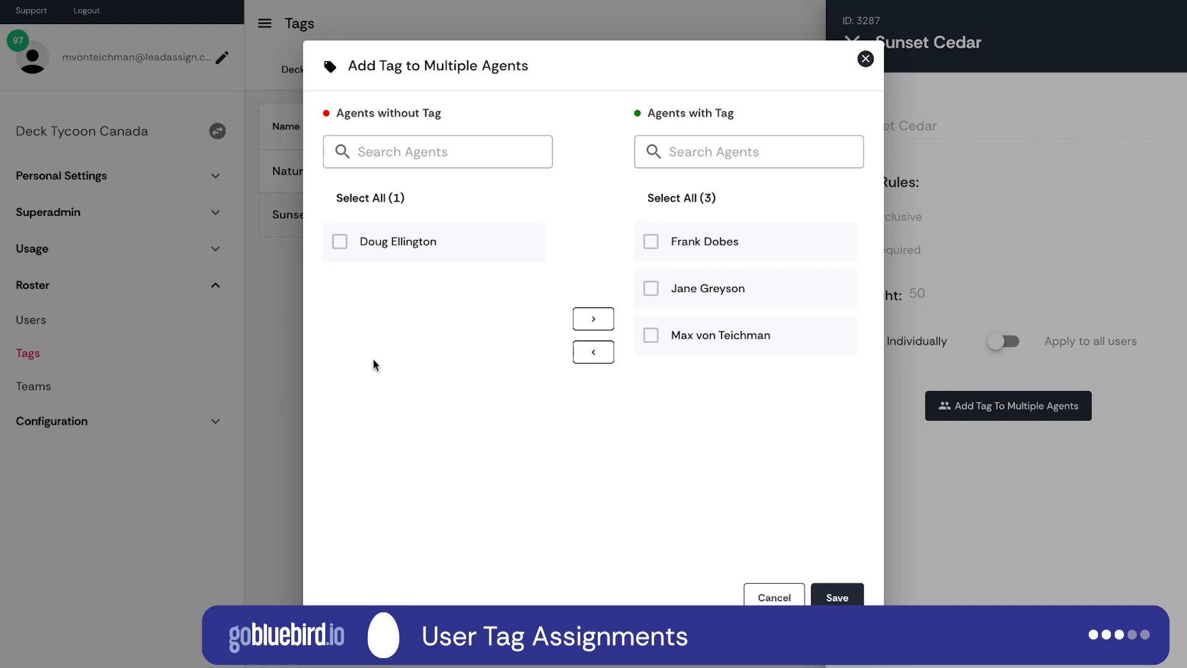
click(349, 255)
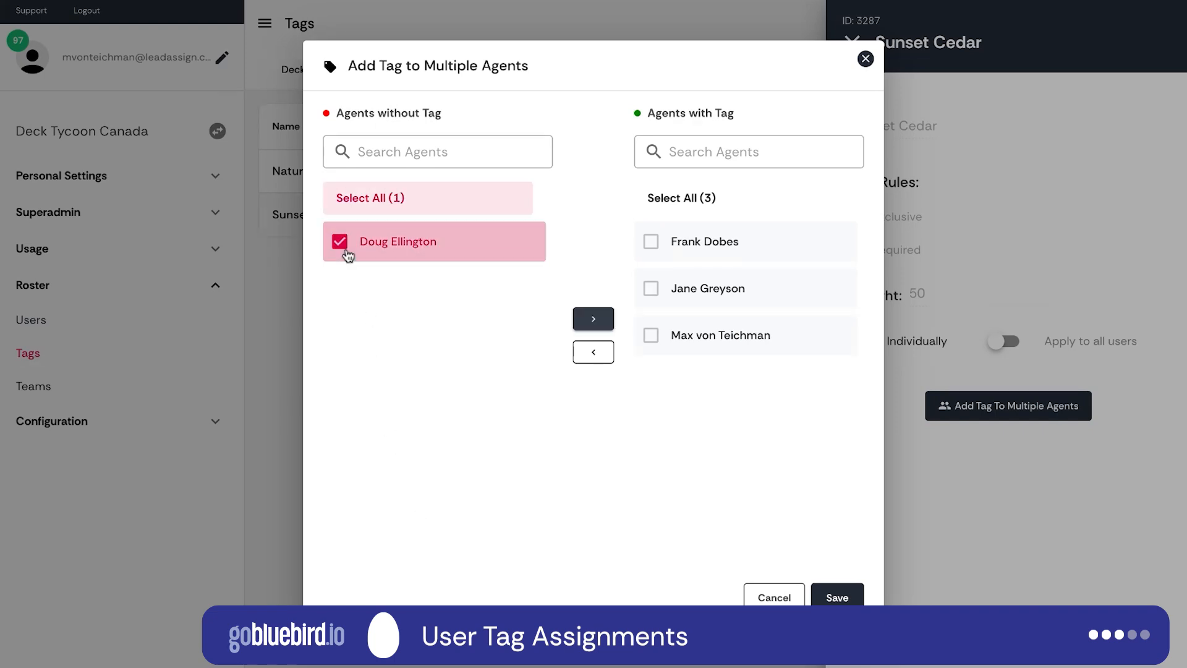
click(581, 321)
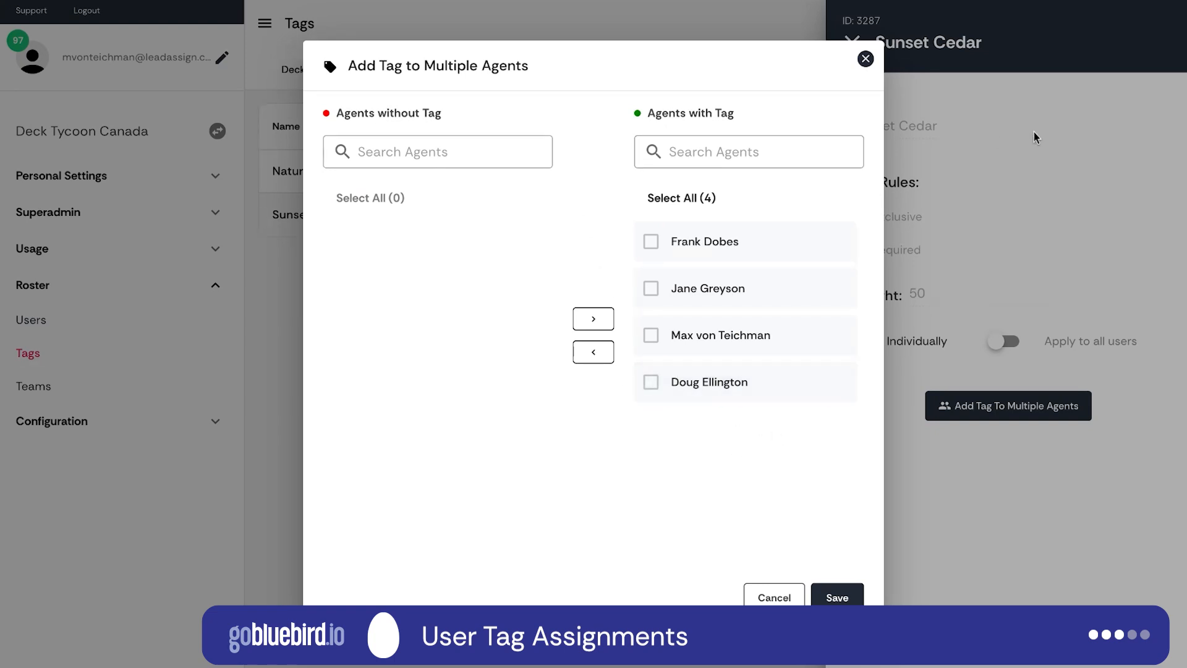
Move the newly added agent back to the agents without the Sunset Cedar tag, save, and close the tag's details.
click(710, 382)
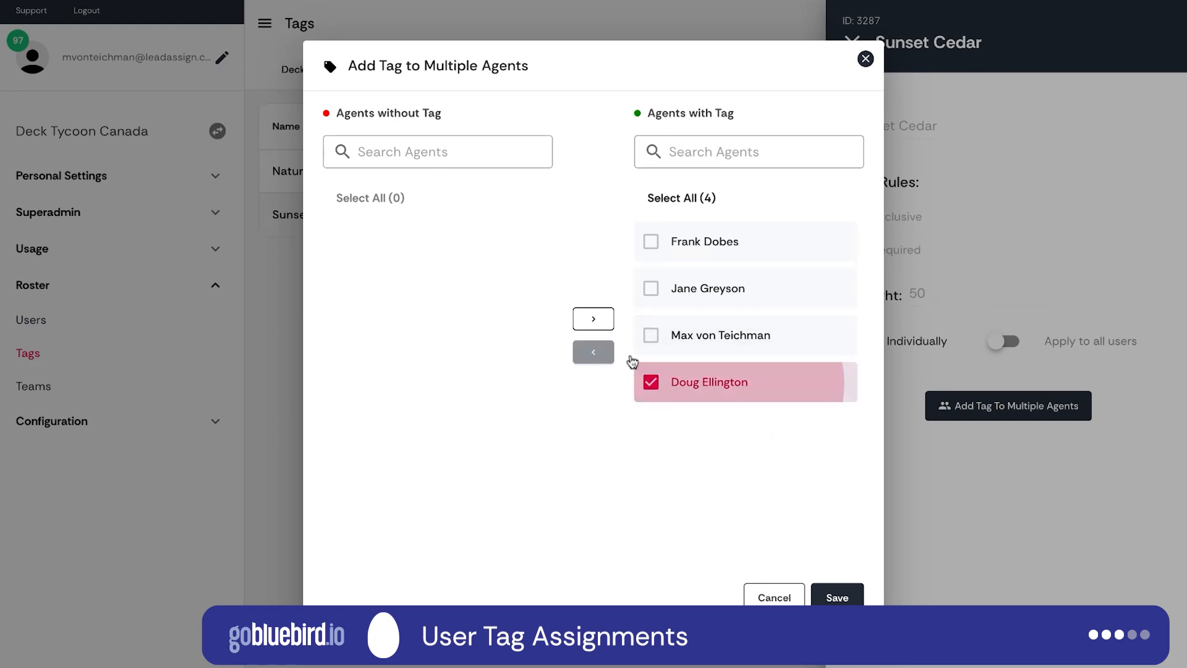
click(592, 352)
click(837, 596)
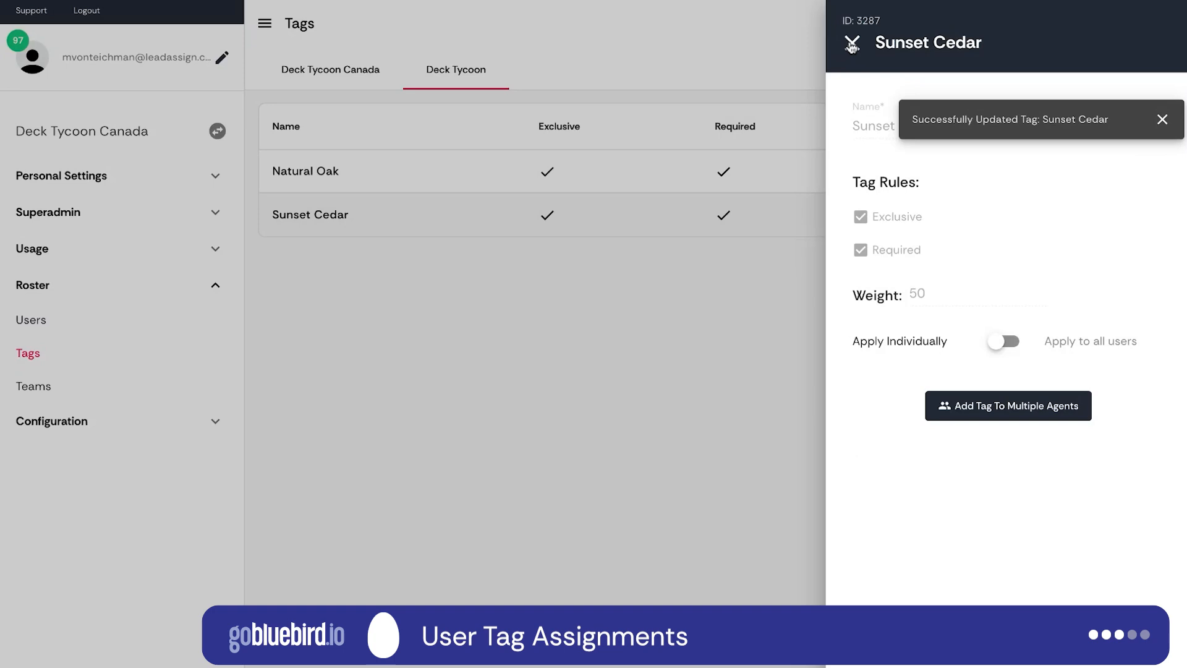
click(798, 127)
Review which agents have the Natural Oak tag in its multiple-agent assignment, closing it without changes.
click(437, 184)
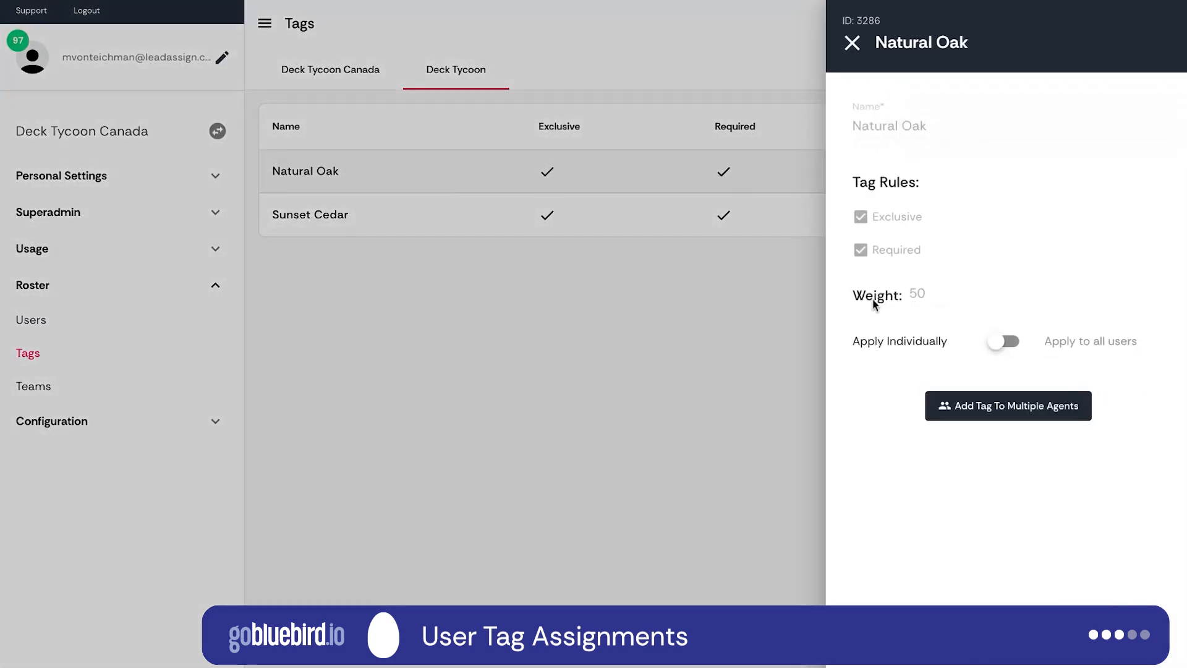
click(1015, 407)
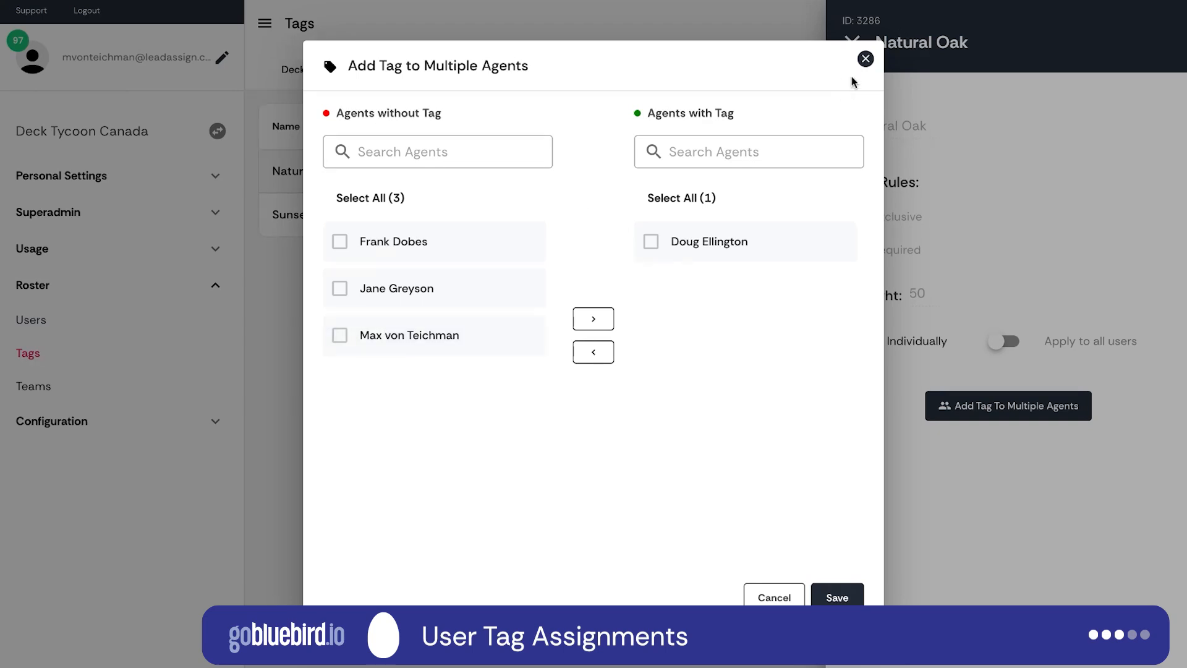
click(865, 59)
click(845, 52)
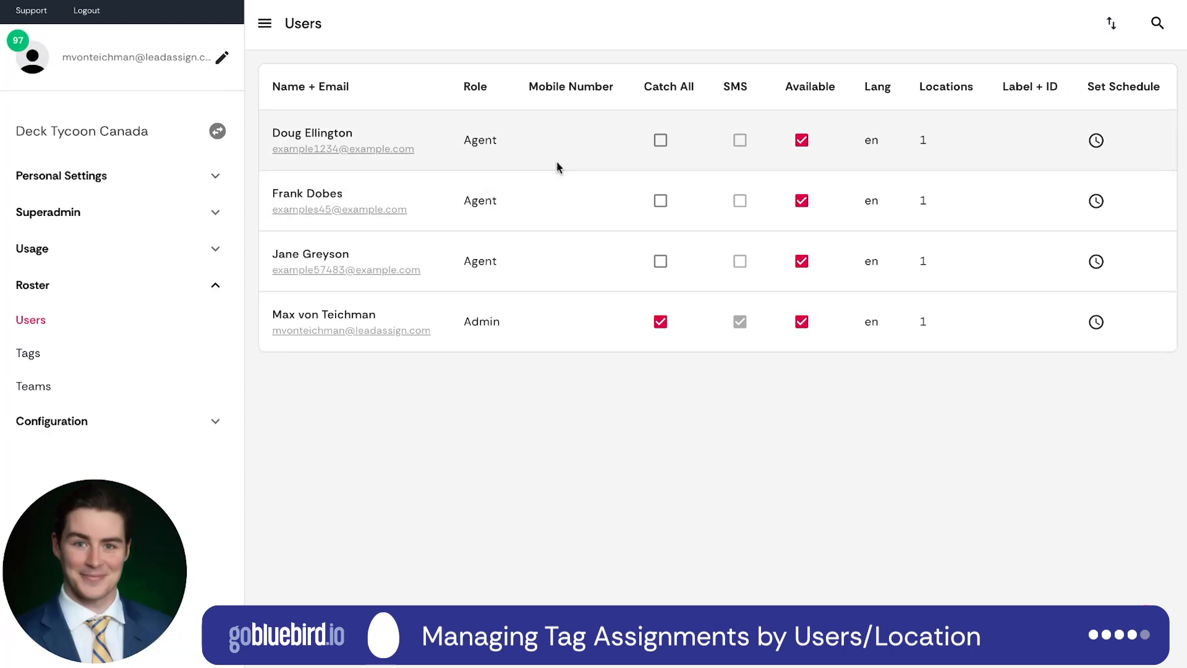
Open the first listed agent's profile and search its inherited Deck Tycoon tags for "ce" without adding one.
click(558, 167)
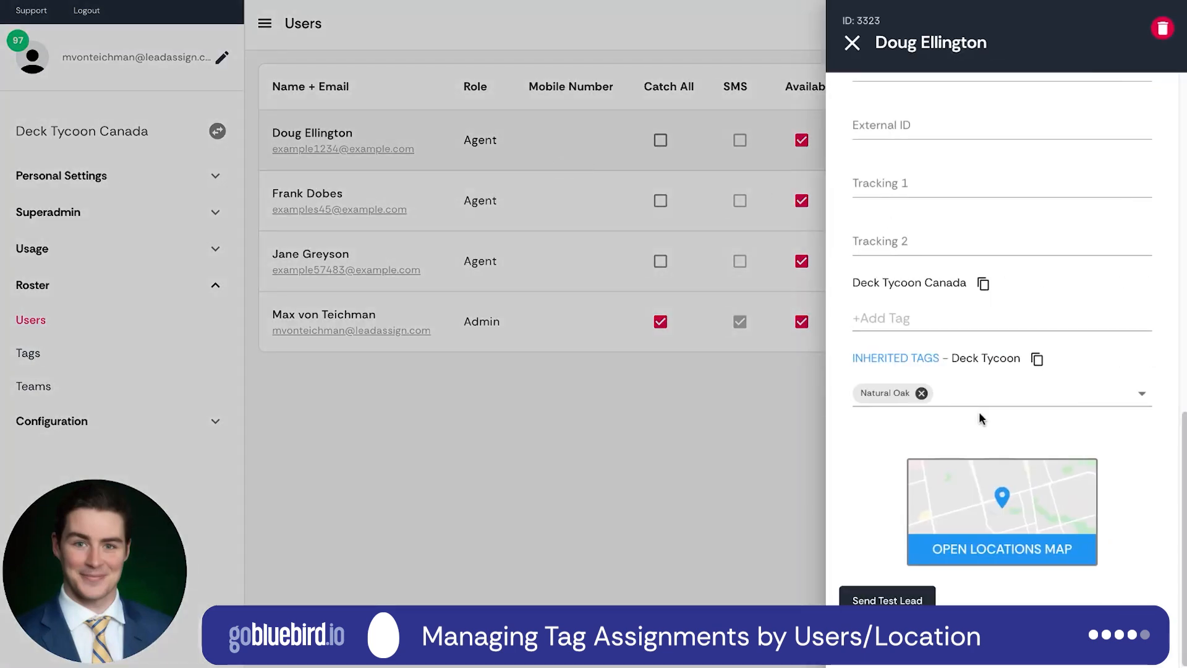
scroll(941, 397, up, 8)
scroll(940, 398, down, 6)
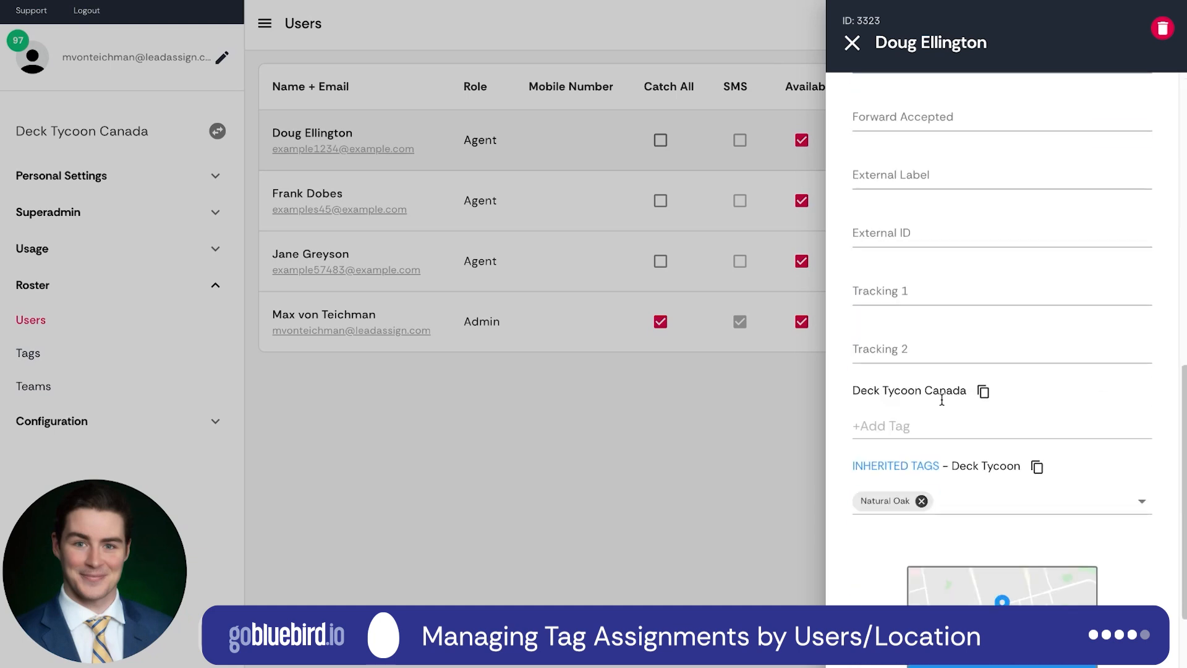
scroll(944, 502, down, 2)
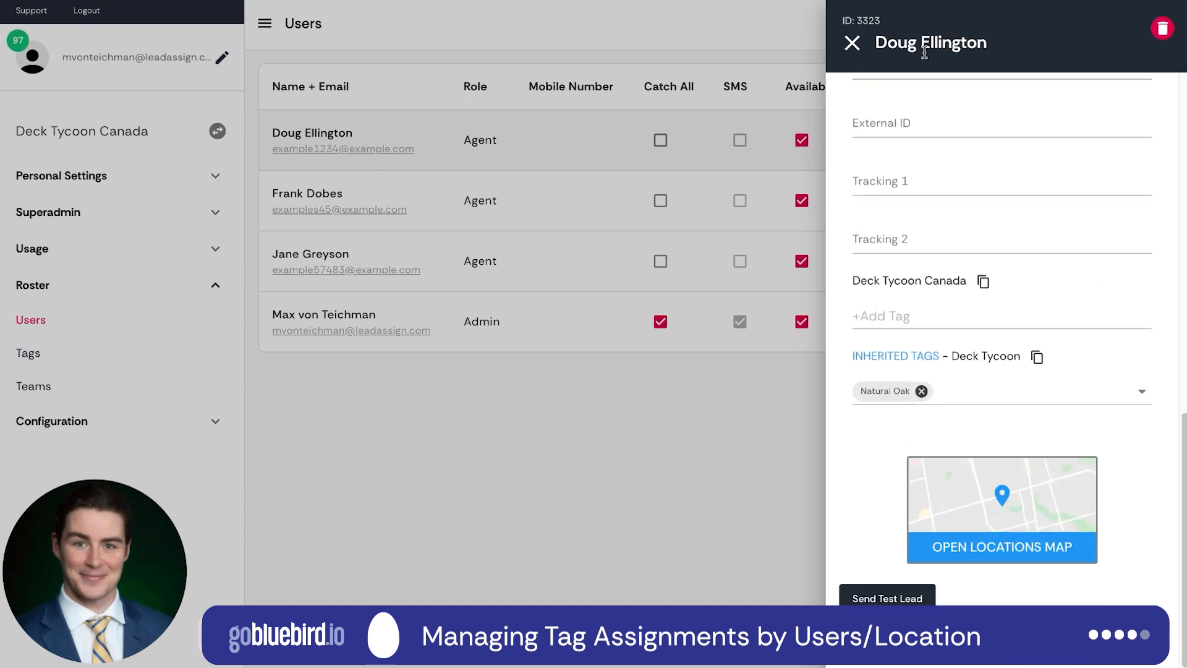
click(951, 391)
text(ced)
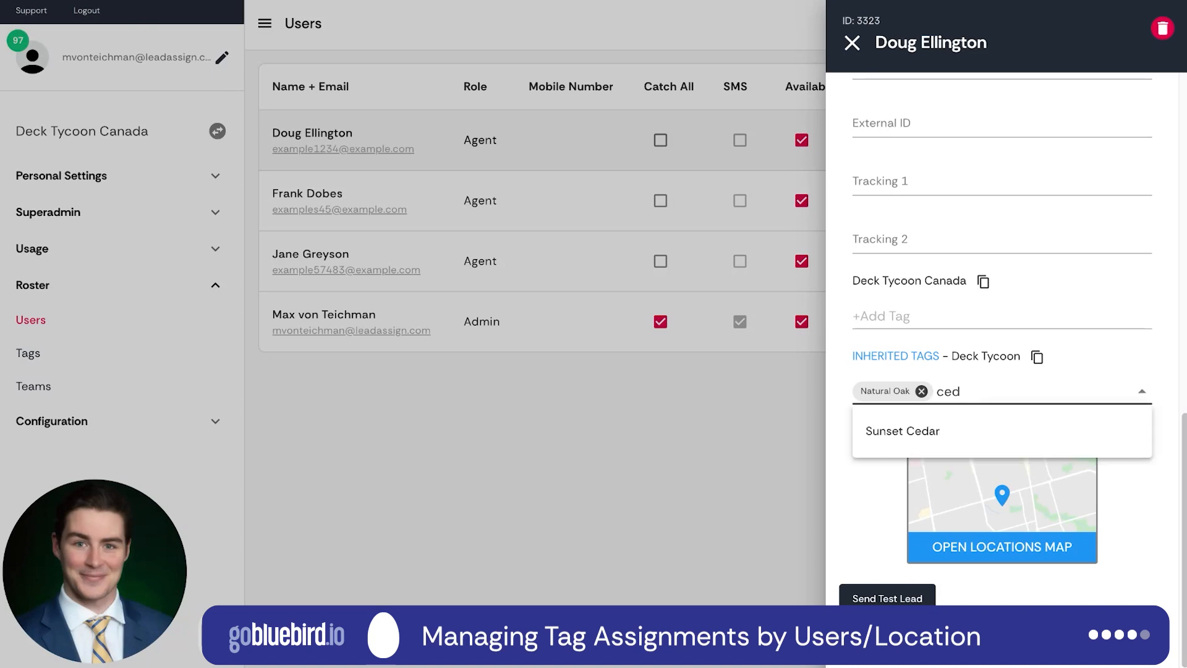
click(861, 510)
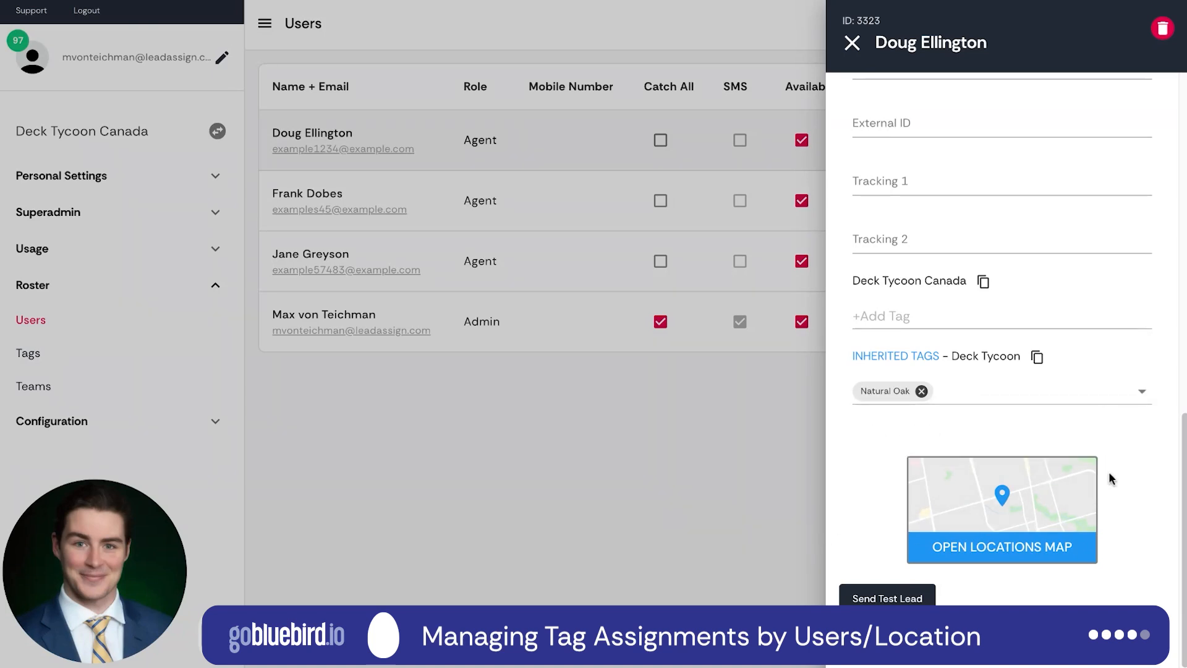
Examine the agent's Toronto location and its operating area radius on the locations map, closing the map without changes.
click(996, 555)
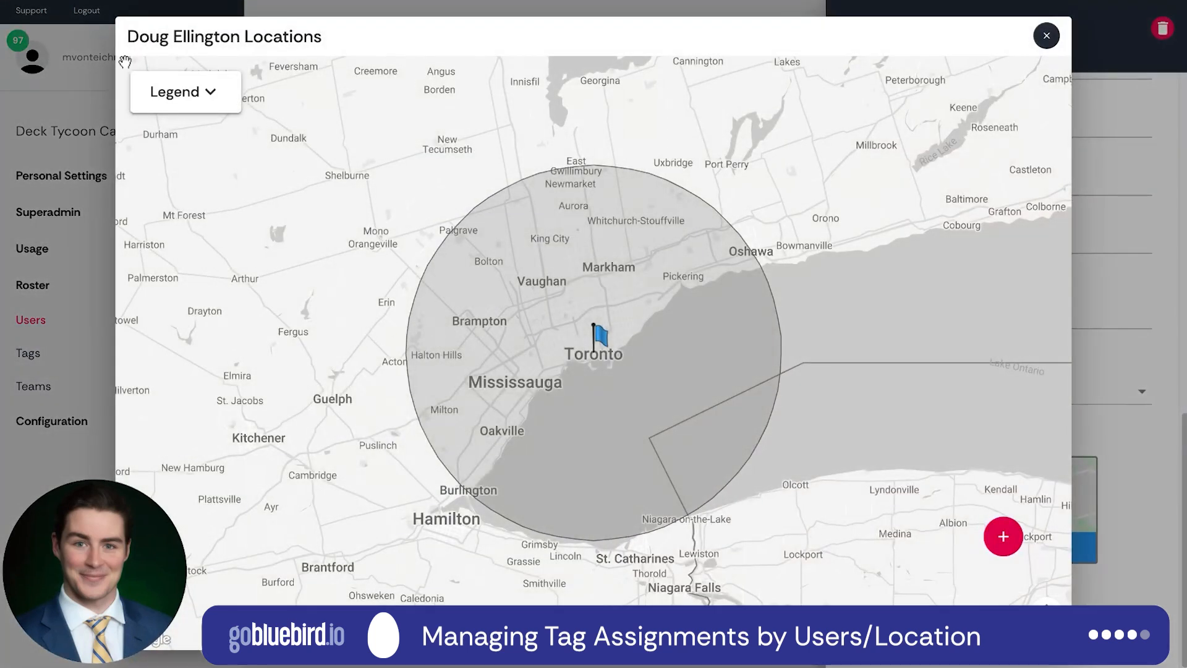
scroll(595, 346, up, 5)
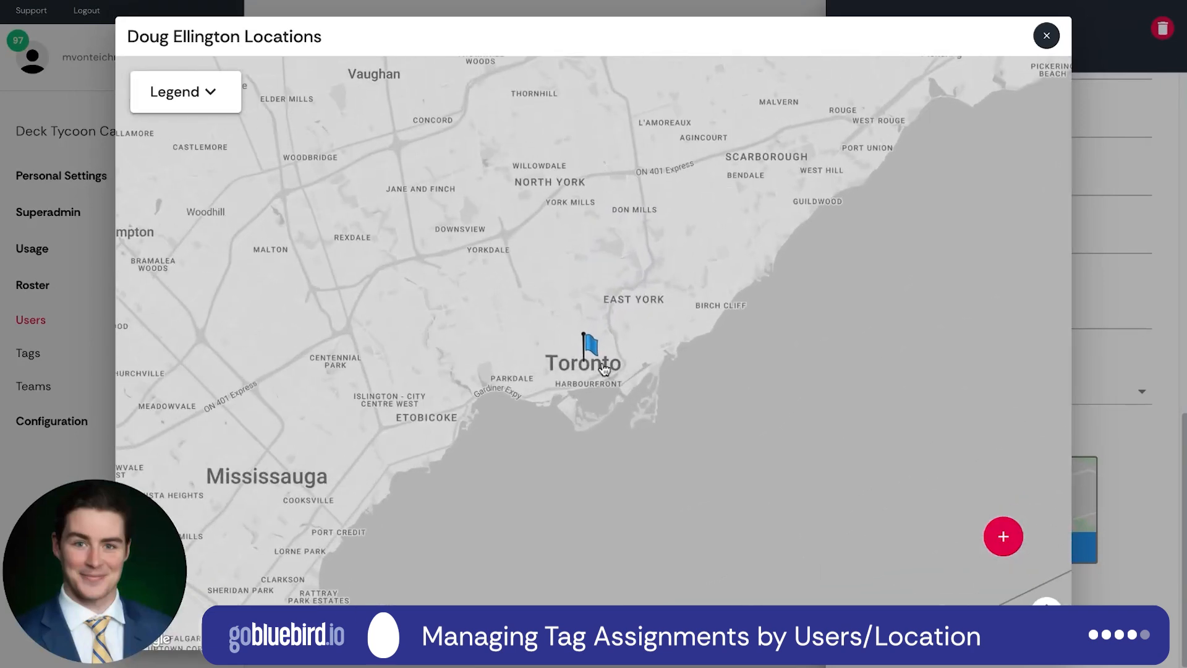
scroll(547, 359, down, 3)
click(555, 343)
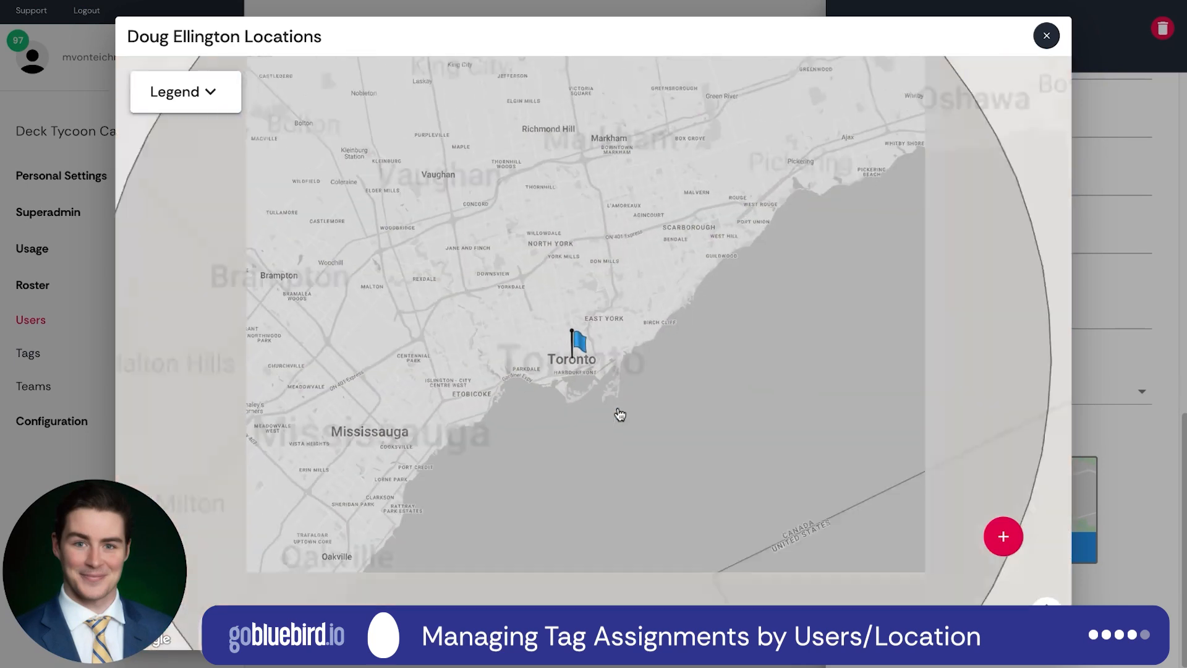
click(622, 388)
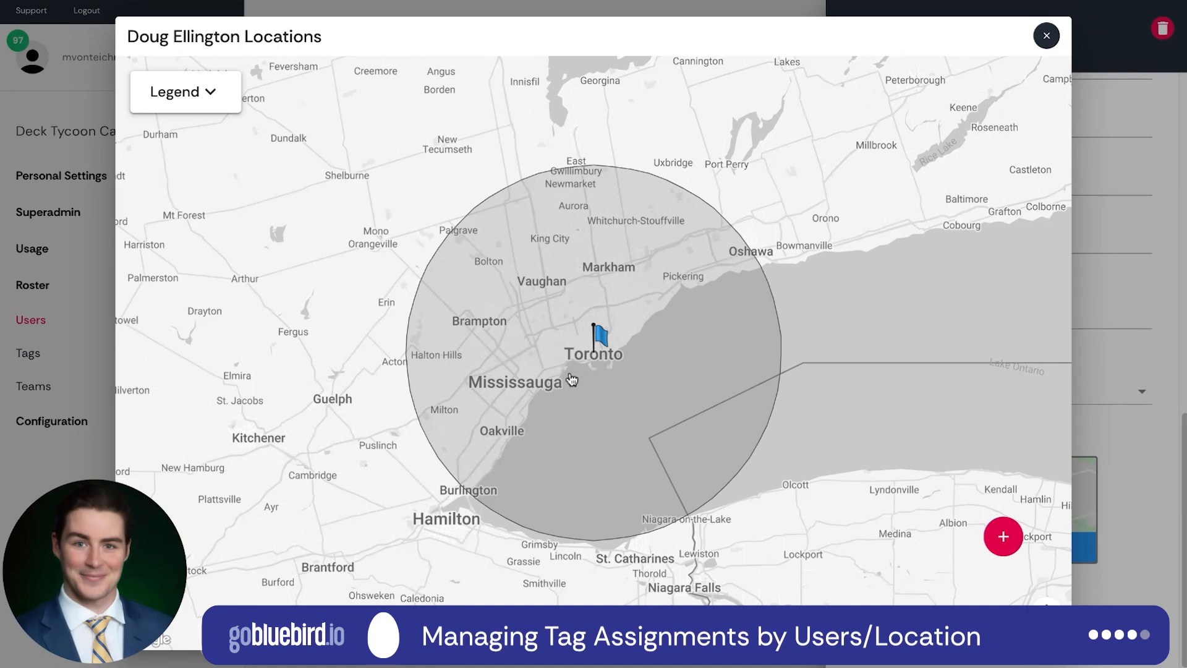
click(1047, 35)
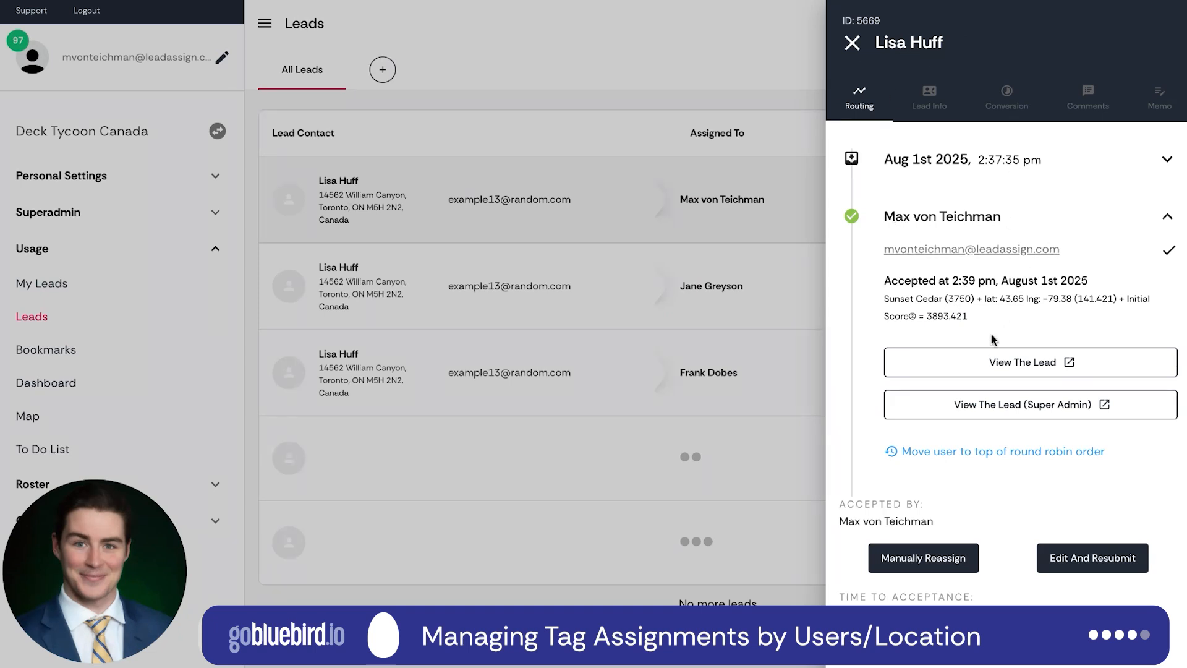
Highlight the Sunset Cedar tag score and the rest of the score calculation in the first lead's routing details.
drag(881, 299, 975, 300)
click(975, 301)
mouse_move(982, 299)
mouse_down()
mouse_move(1013, 299)
mouse_move(968, 316)
mouse_up()
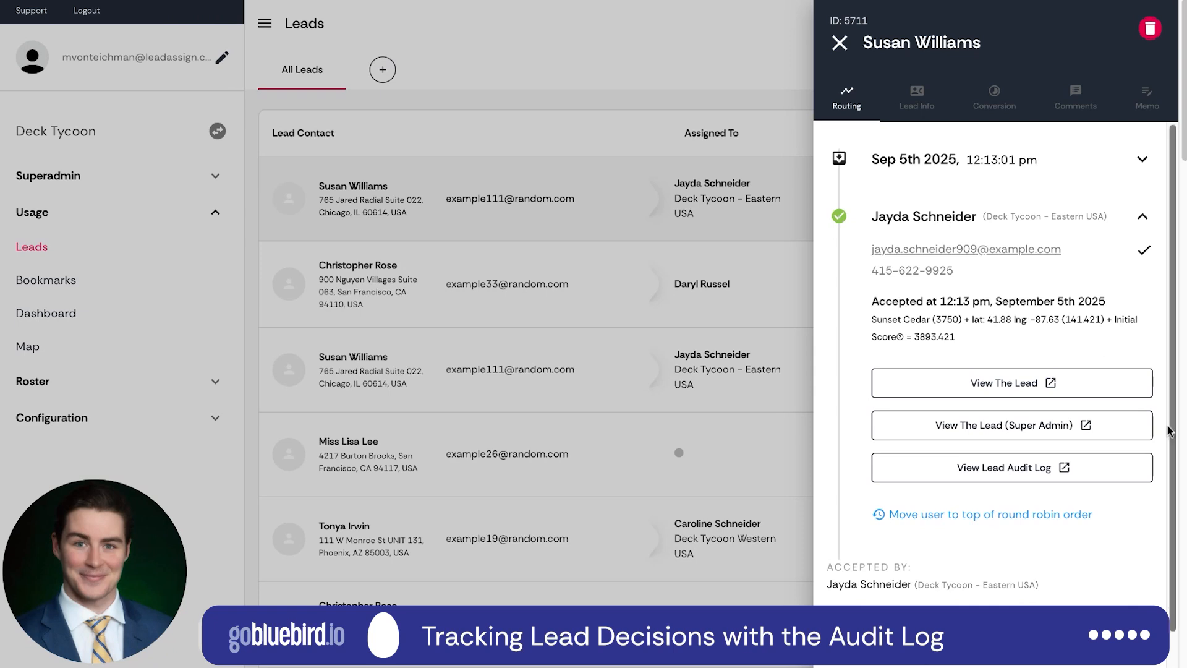
Open the Deck Tycoon lead's audit log and examine the selected user's final score under Soft Rules, collapsing the entry when done.
click(979, 469)
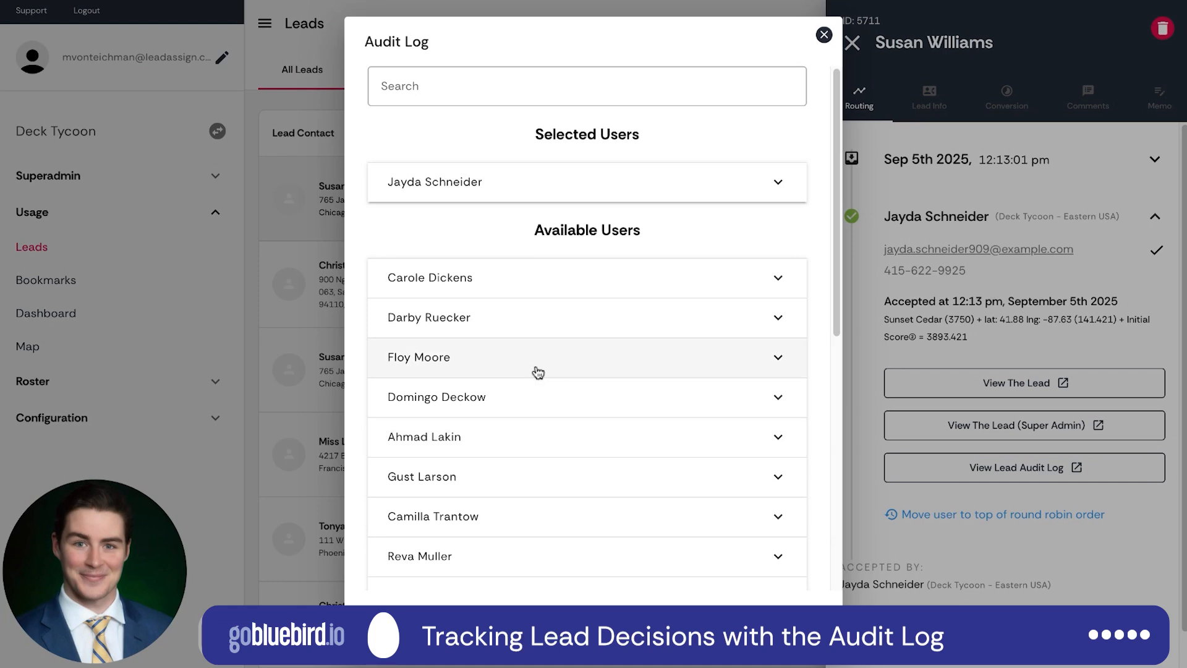
click(539, 195)
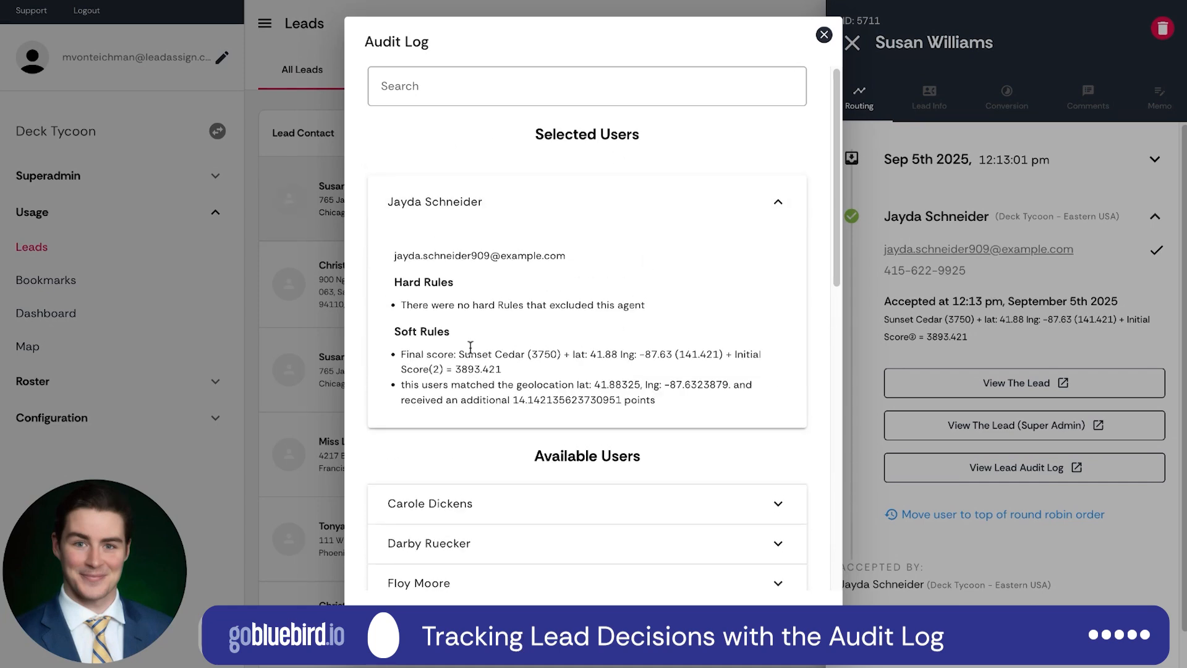
triple_click(403, 353)
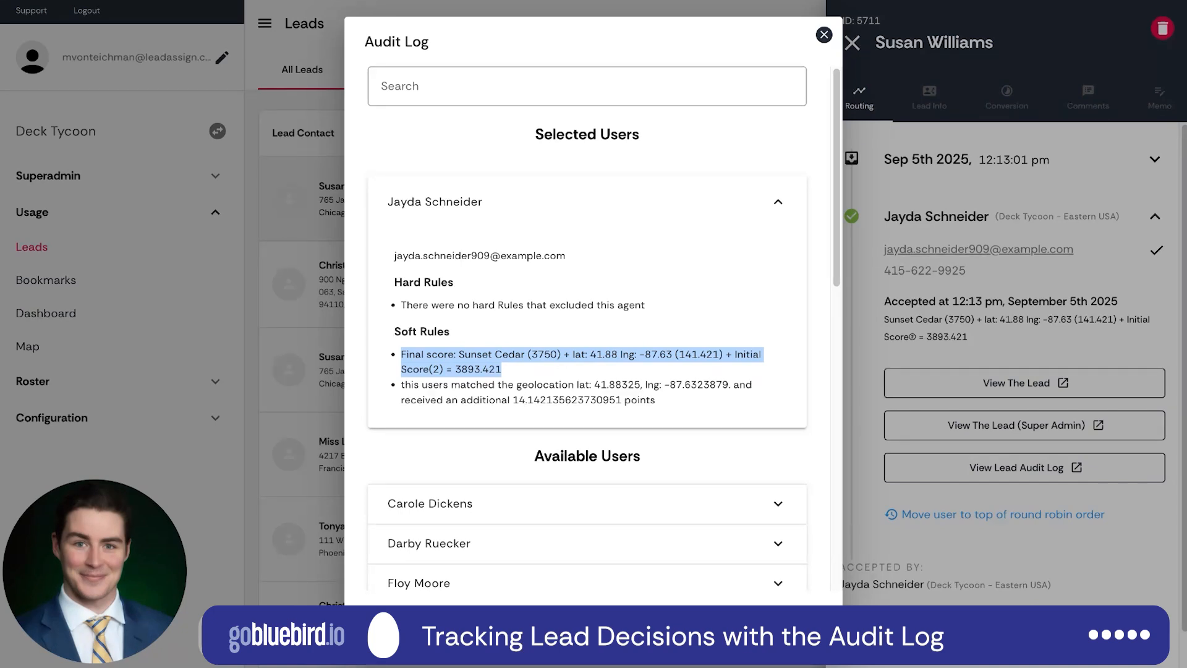
click(699, 288)
click(745, 210)
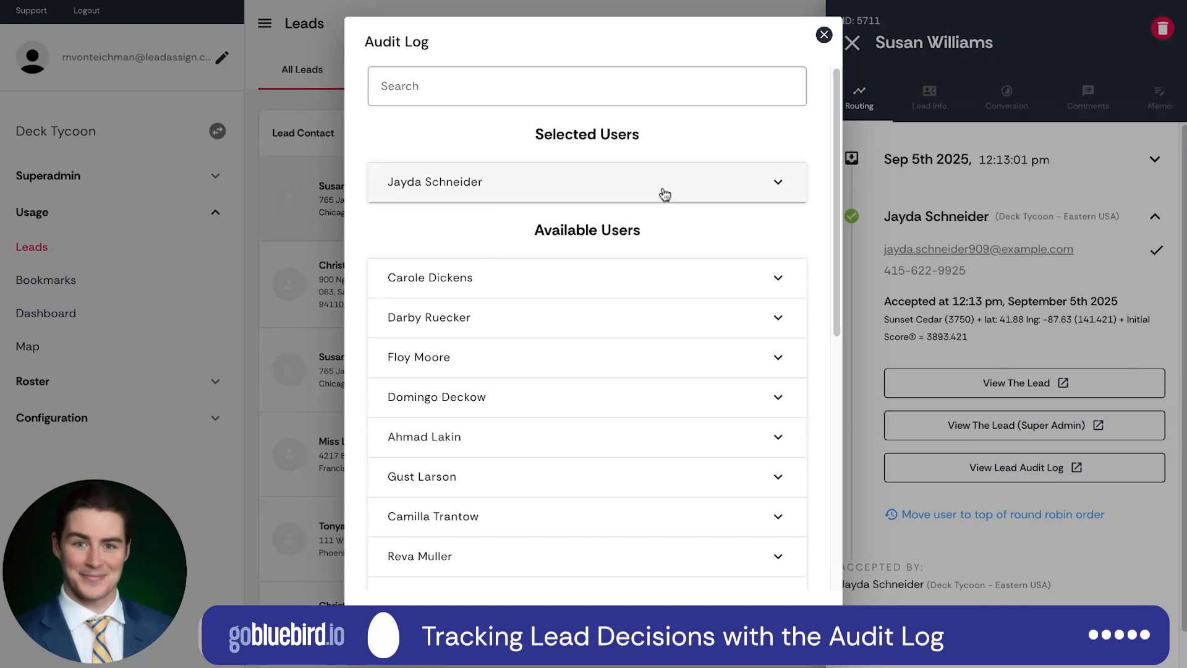
Expand the fifth available user in the audit log and highlight the distance reason under Hard Rules.
scroll(525, 248, down, 3)
scroll(549, 211, down, 1)
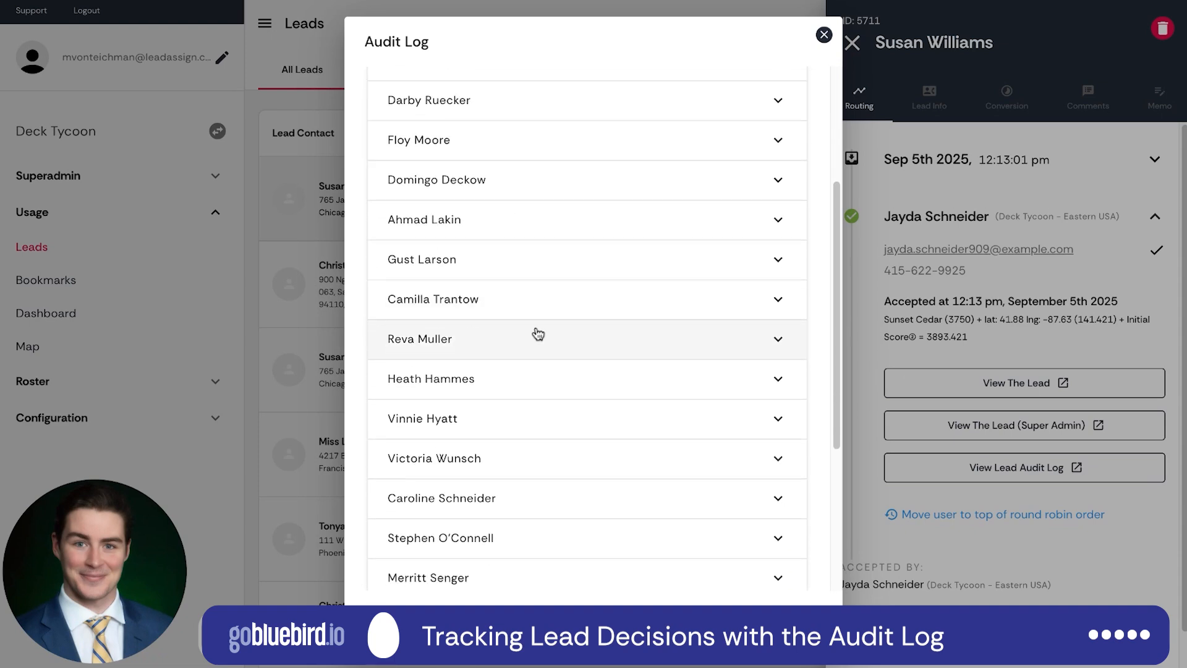
click(511, 224)
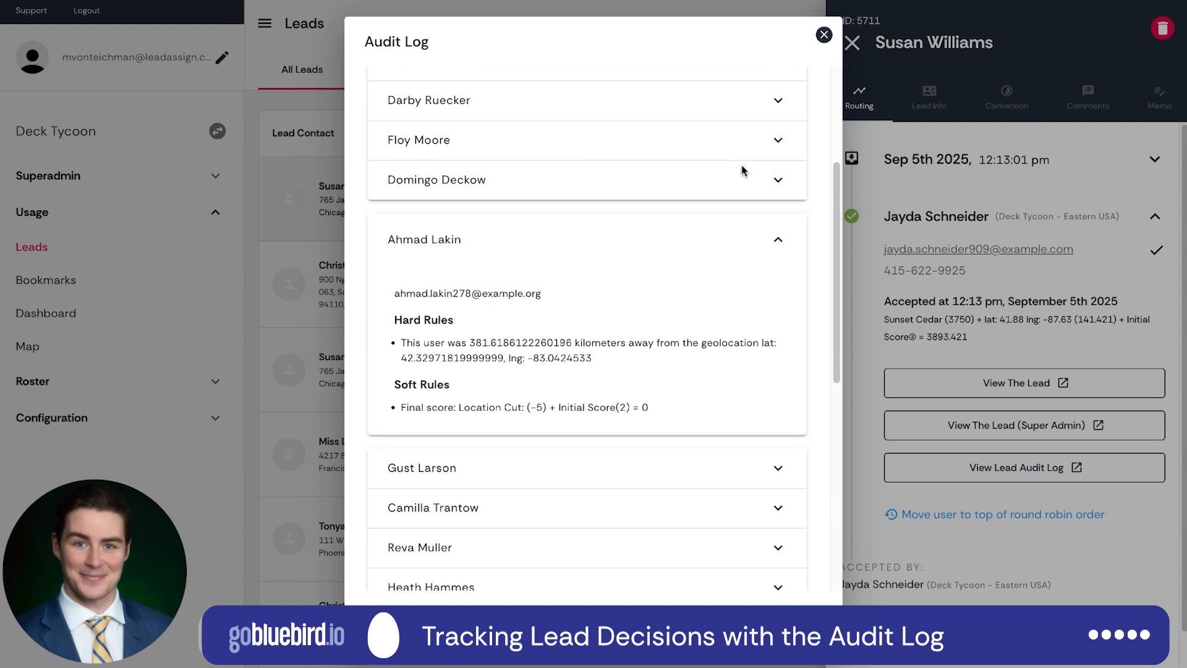
triple_click(402, 343)
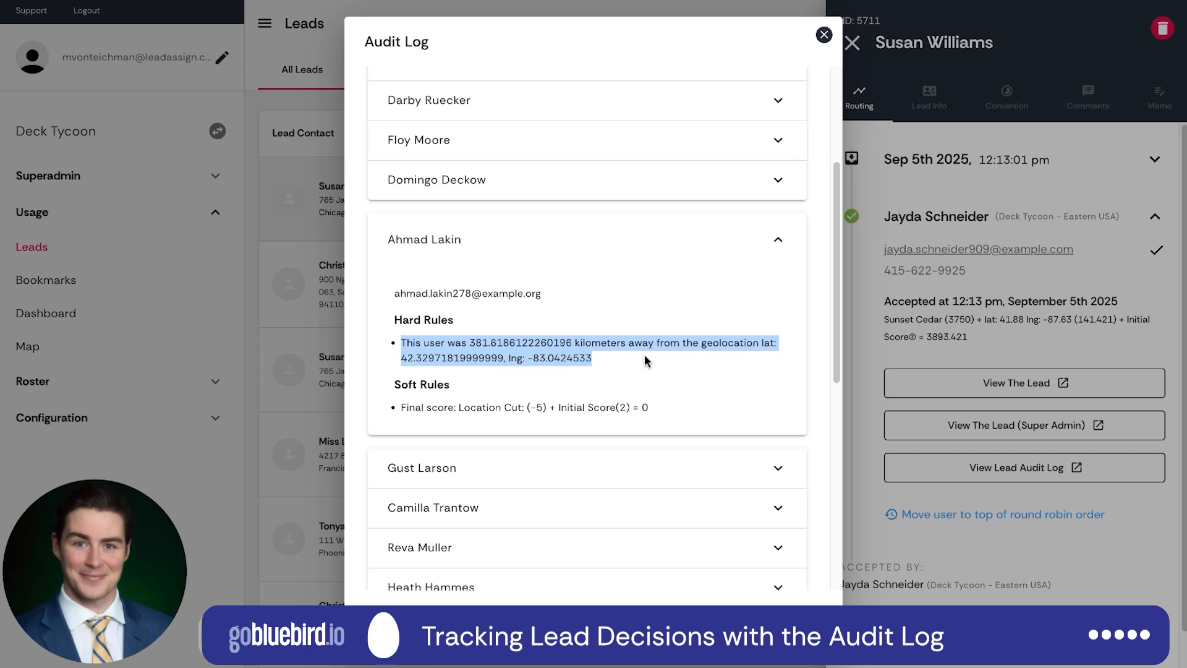
click(598, 366)
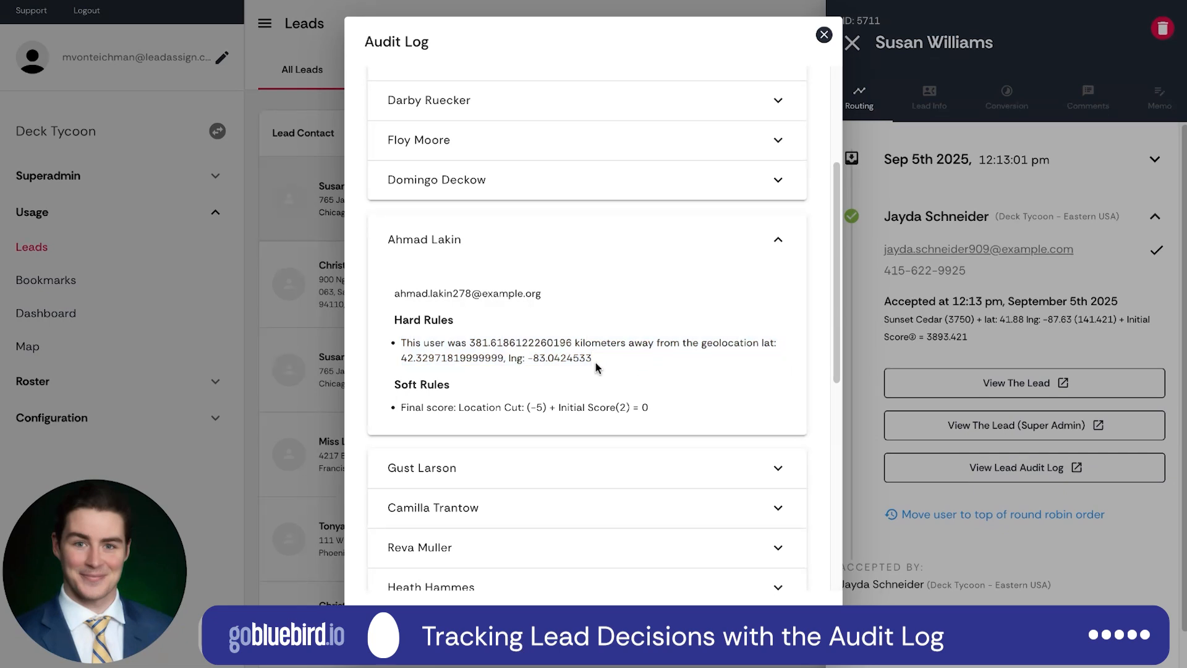
Examine the hard and soft rules of several more available users further down the audit log, and close the log.
scroll(604, 389, down, 3)
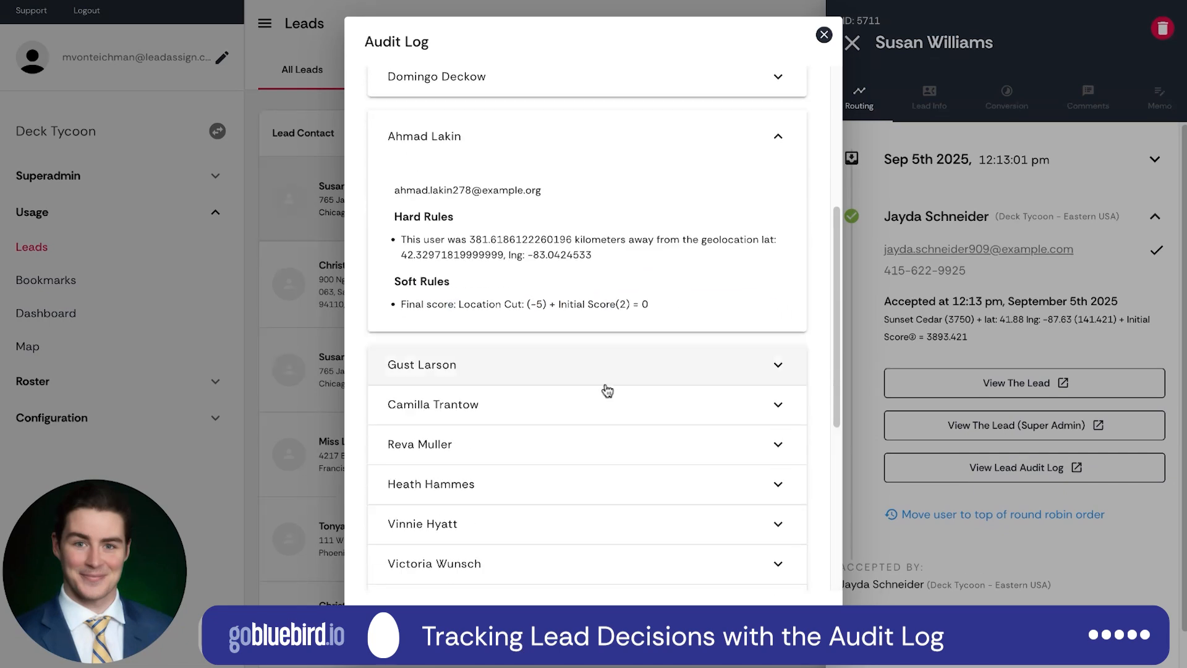
click(526, 371)
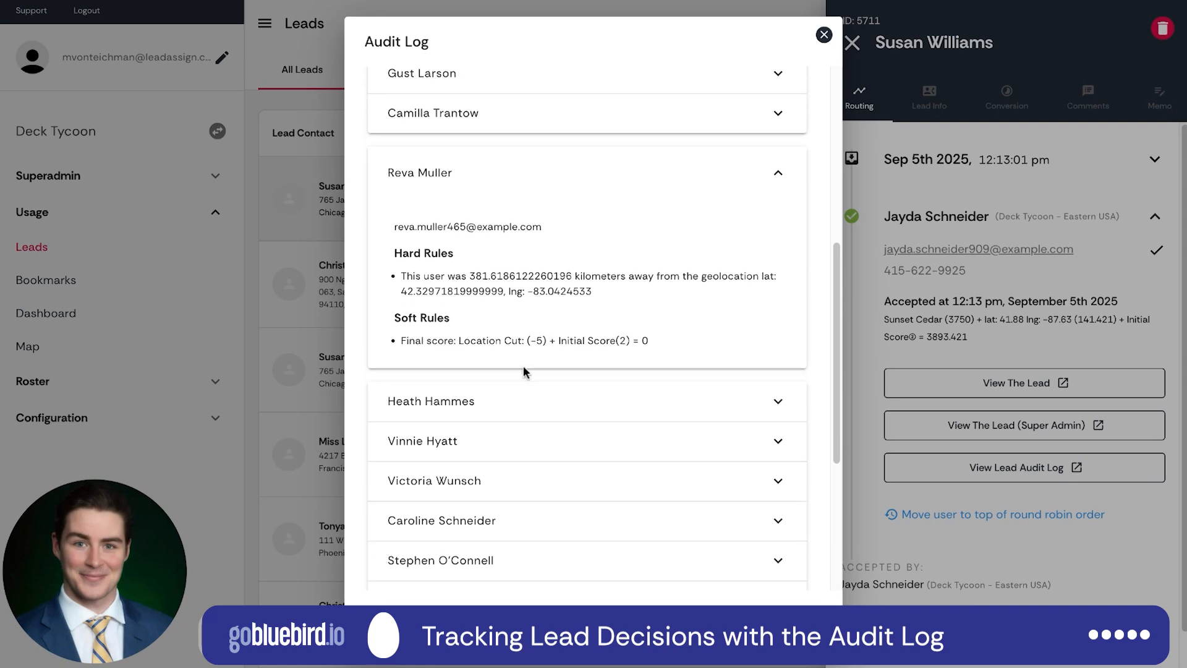
click(551, 441)
scroll(575, 476, down, 2)
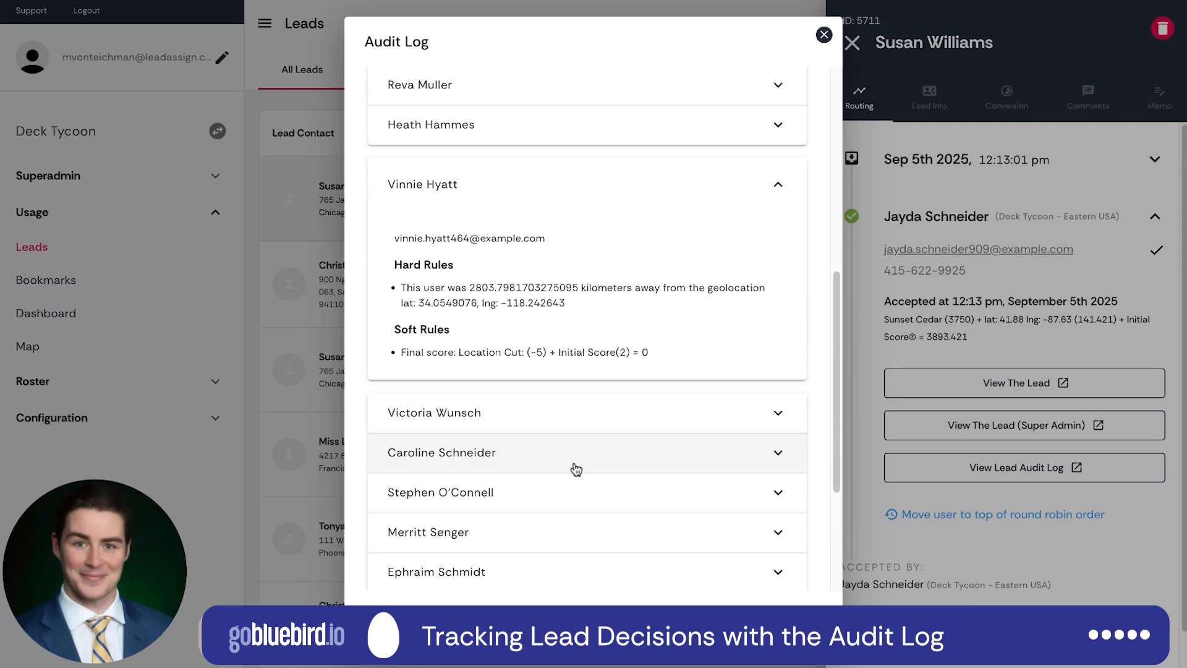
click(575, 461)
scroll(478, 515, down, 2)
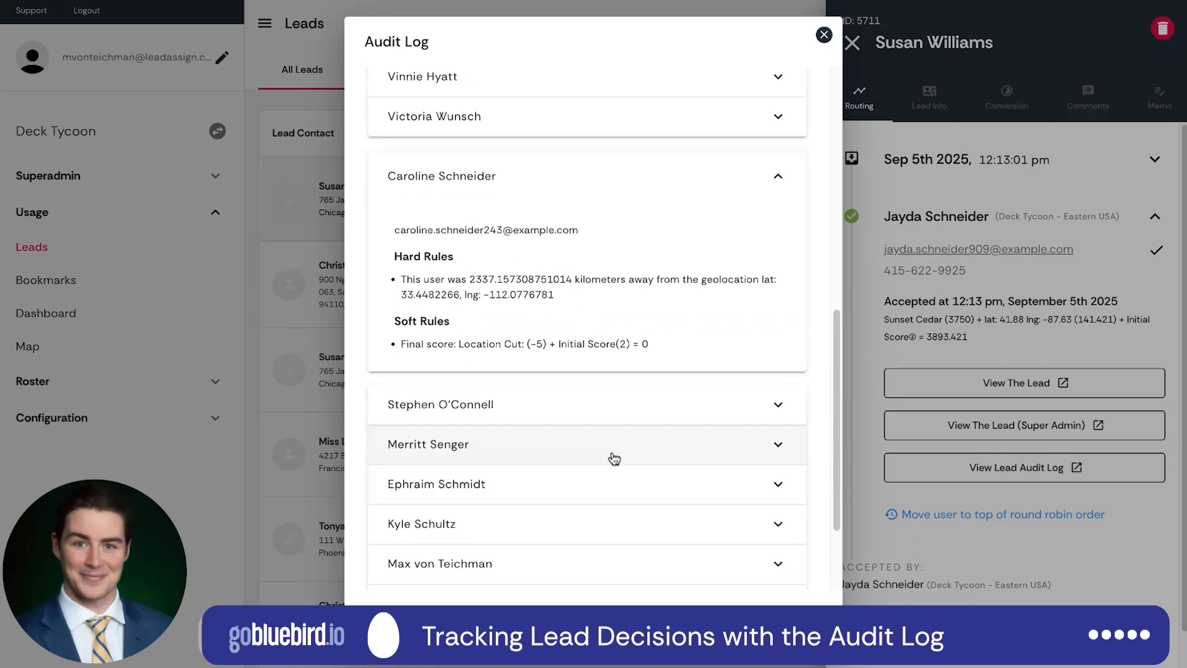
click(613, 462)
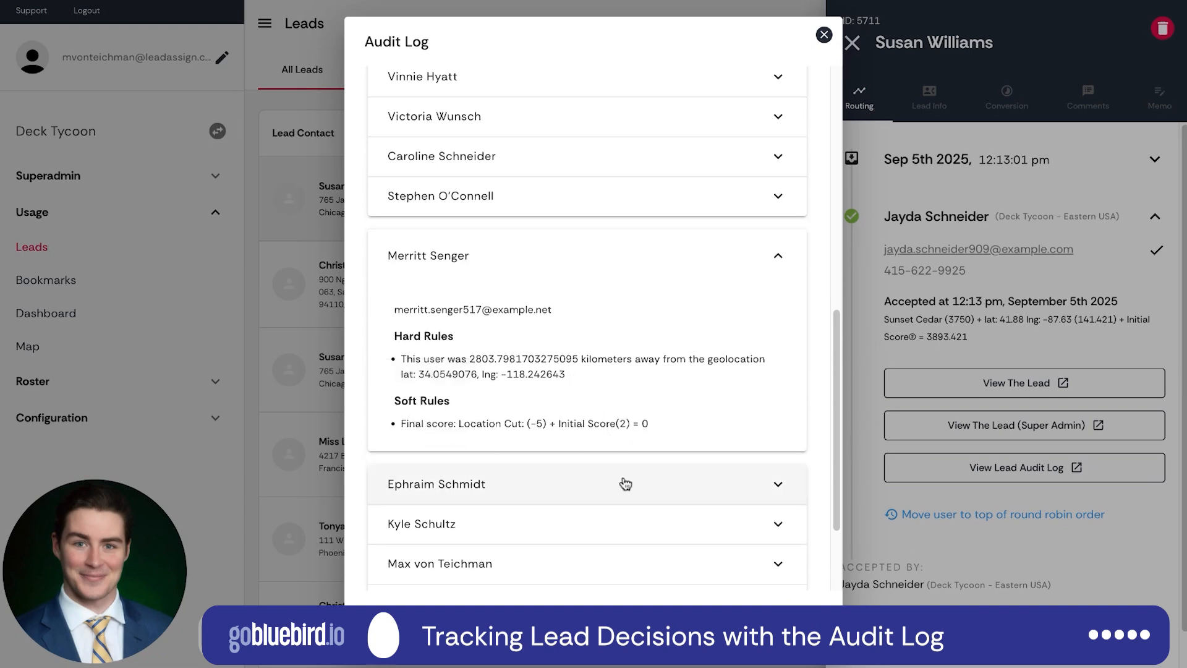
click(824, 37)
Highlight the Sunset Cedar score in the lead's routing details and view the lead's information to compare its requested tag.
drag(872, 319, 959, 319)
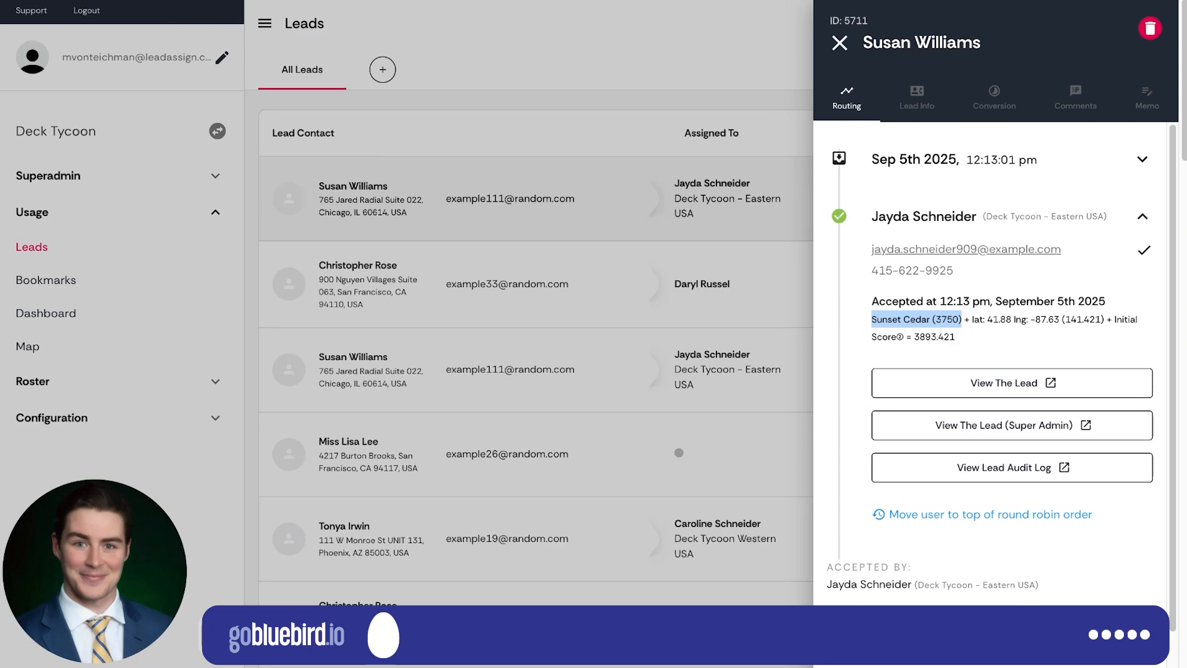
click(926, 101)
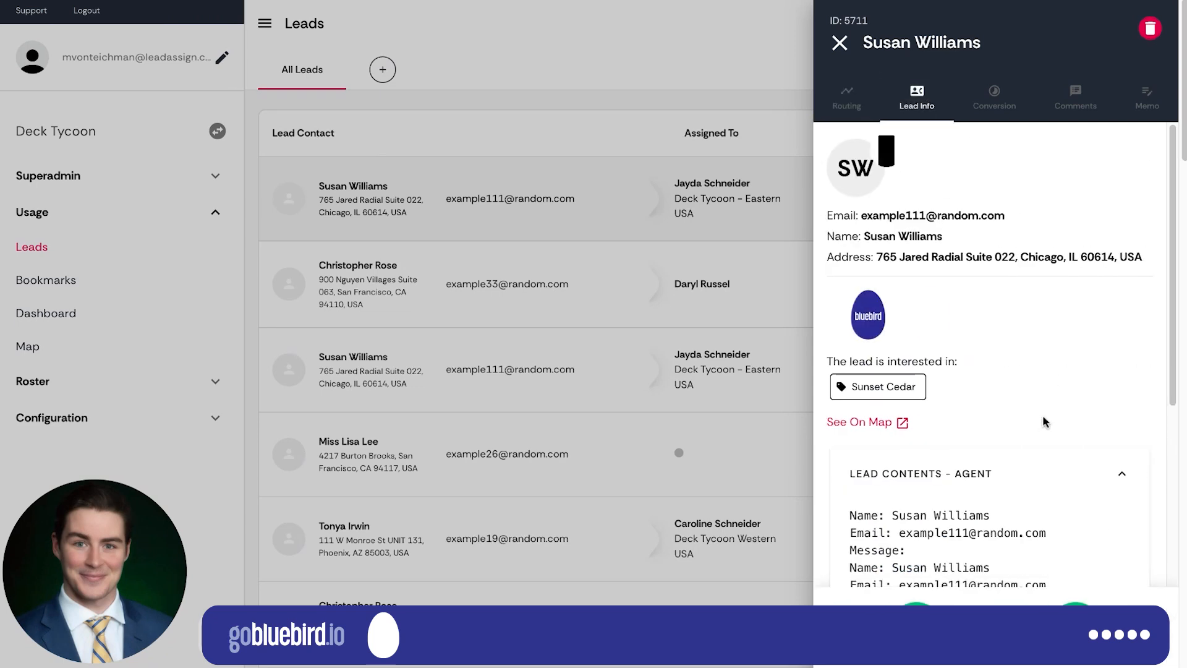
Highlight the budget, the city in the location and the build timeline in the lead contents, and clear the selection.
scroll(1026, 433, down, 4)
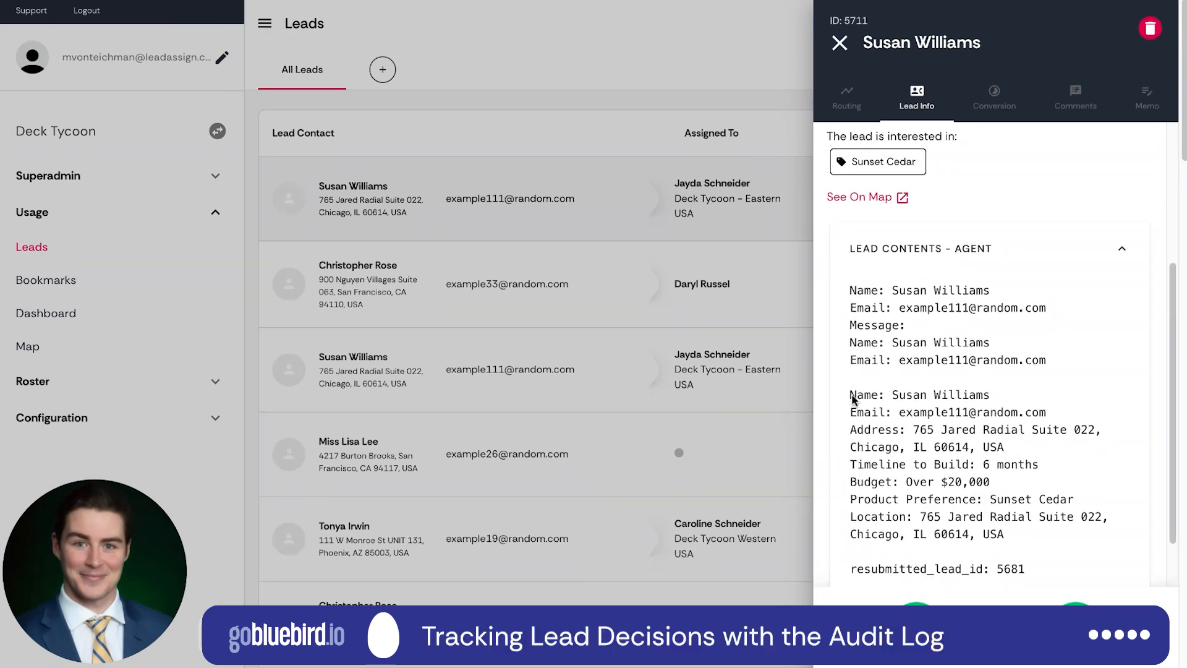
scroll(866, 427, down, 1)
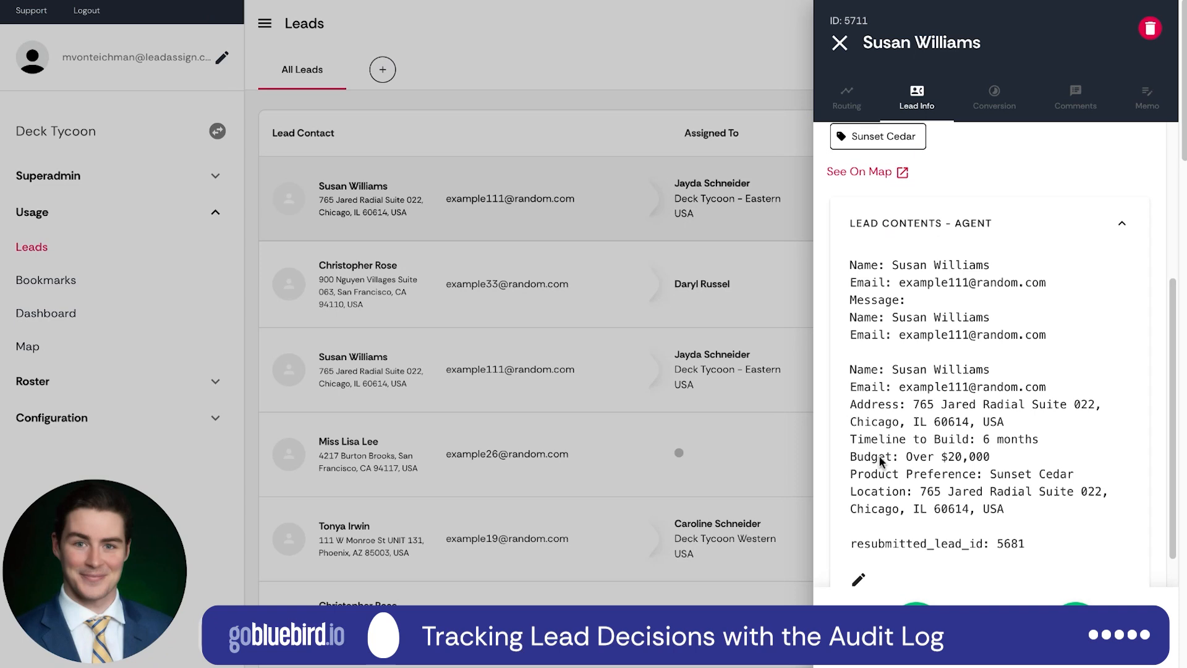
triple_click(842, 464)
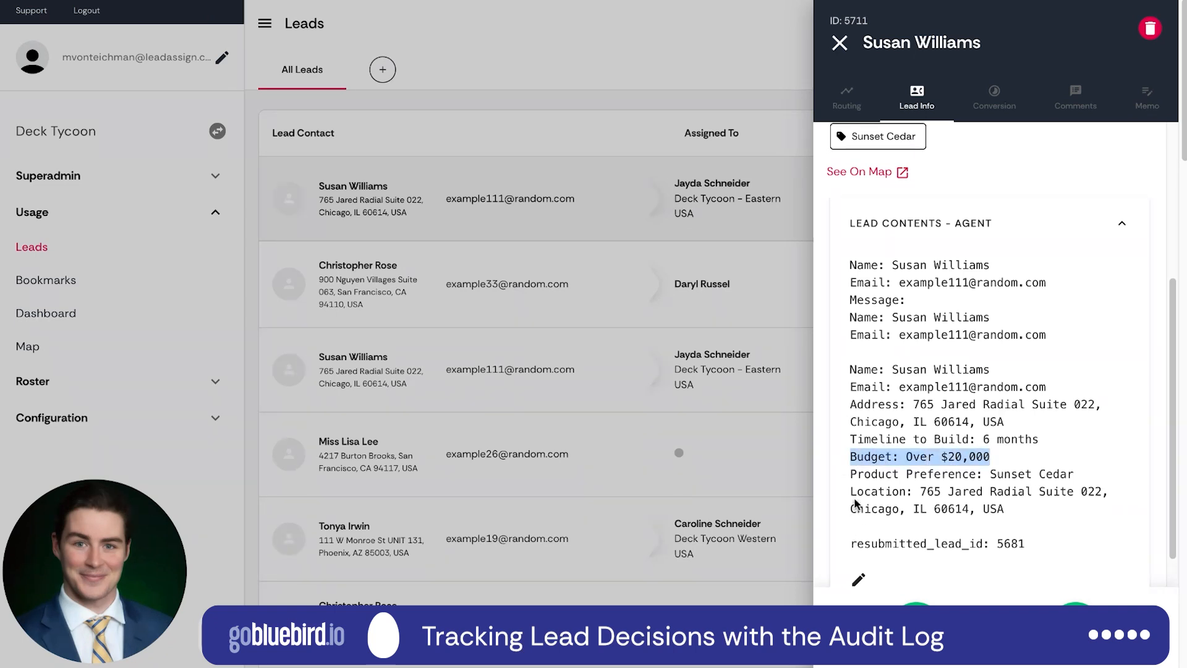
mouse_move(852, 511)
mouse_down()
mouse_move(920, 511)
mouse_move(899, 510)
mouse_up()
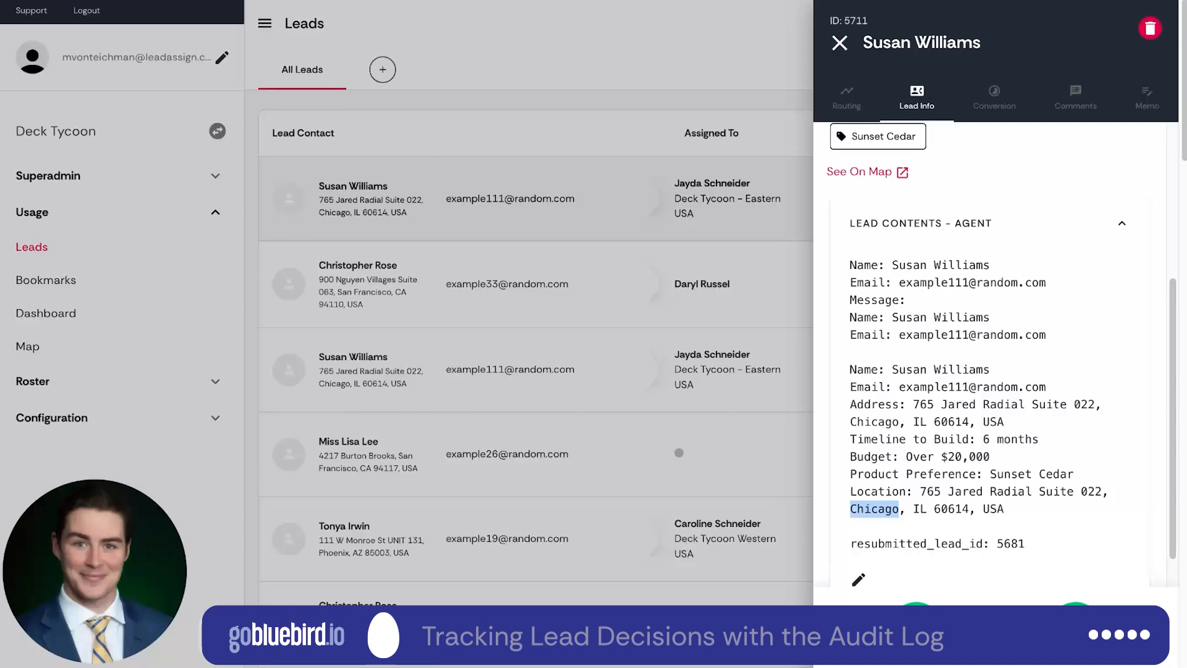
drag(852, 440, 1039, 440)
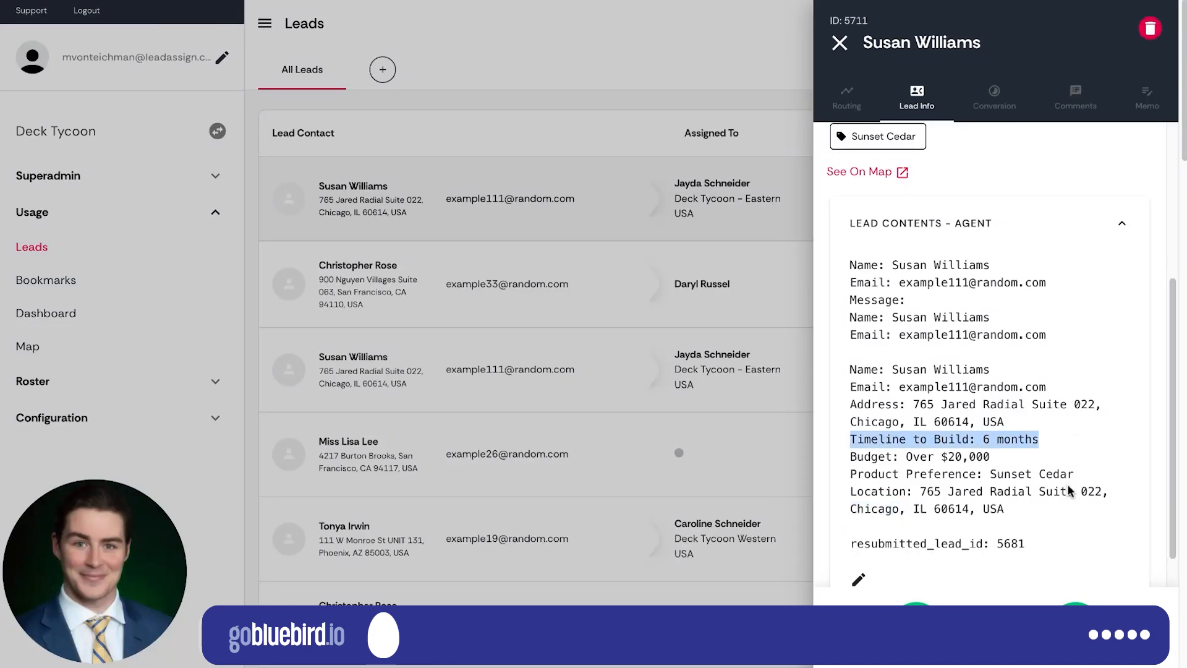
click(1064, 504)
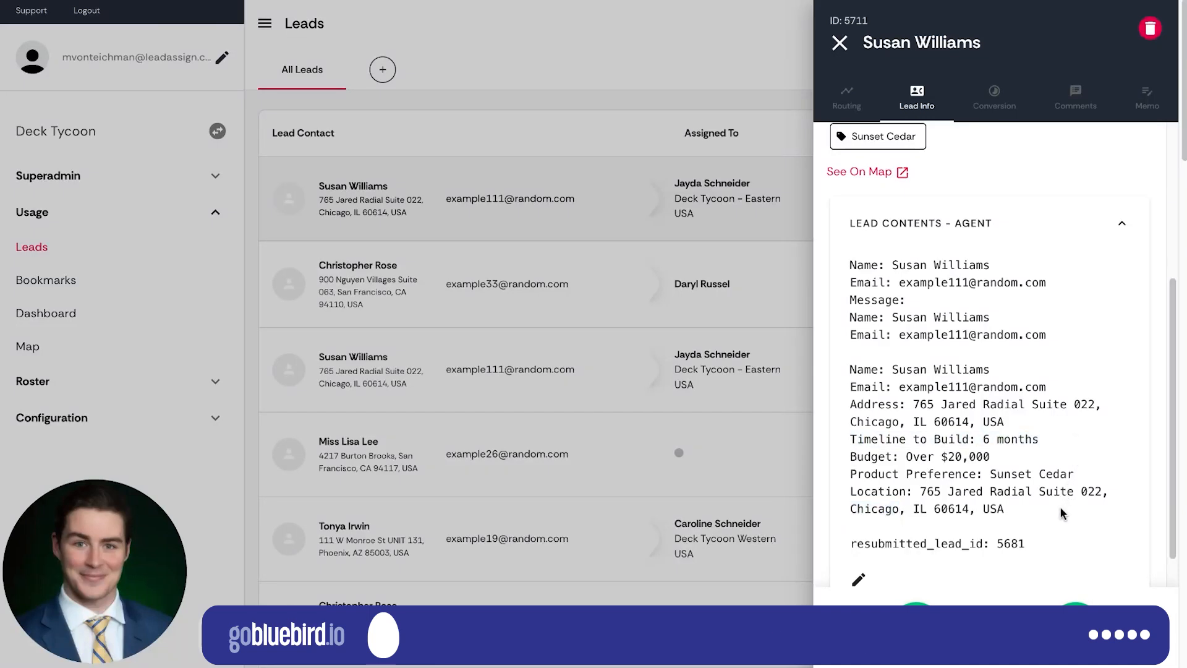